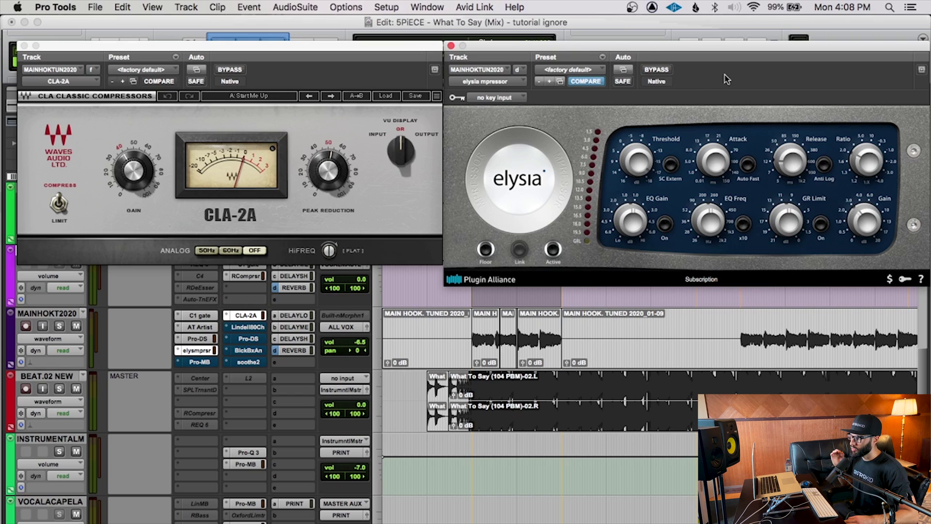
# Bypass the CLA-2A and elysia mpressor inserts on the MAINHOKT2020 track, and re-engage both compressors
pyautogui.click(248, 49)
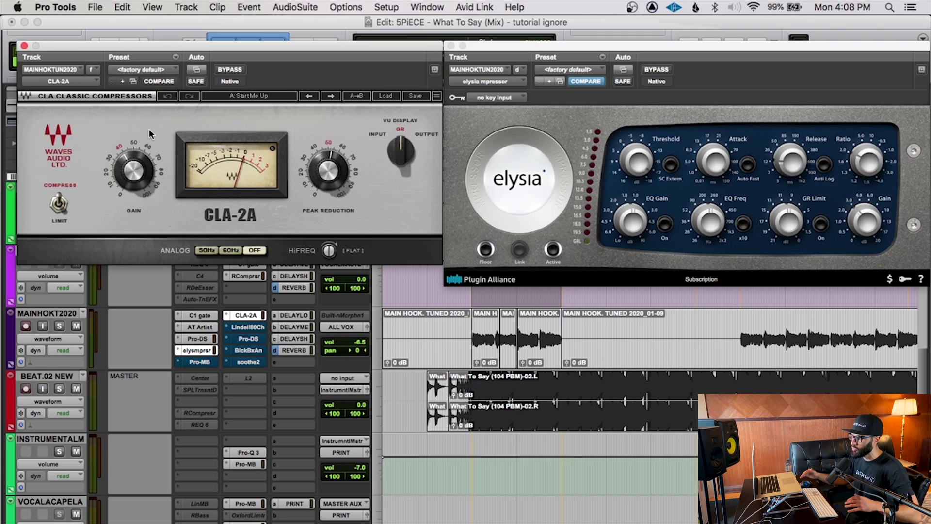
pyautogui.keyDown('super'); pyautogui.click(250, 317); pyautogui.keyUp('super')
pyautogui.keyDown('super'); pyautogui.click(199, 350); pyautogui.keyUp('super')
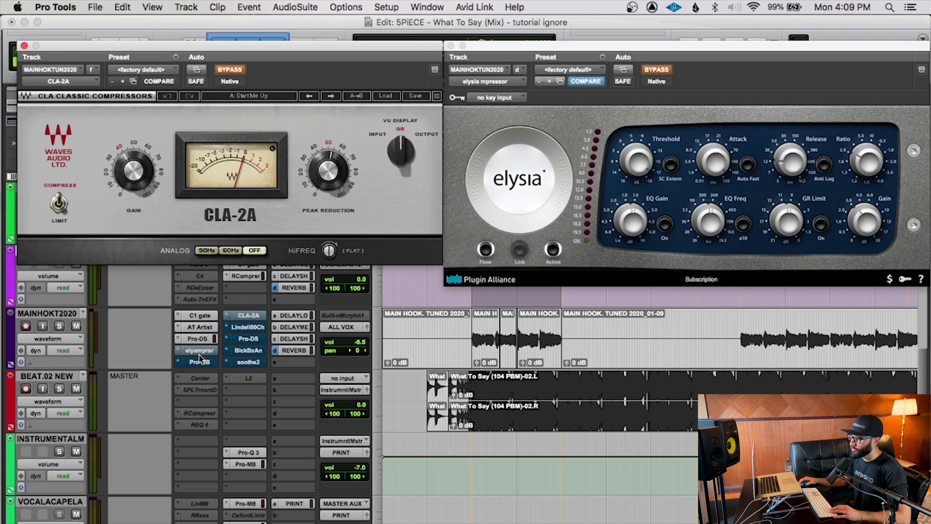
pyautogui.keyDown('super'); pyautogui.click(198, 350); pyautogui.keyUp('super')
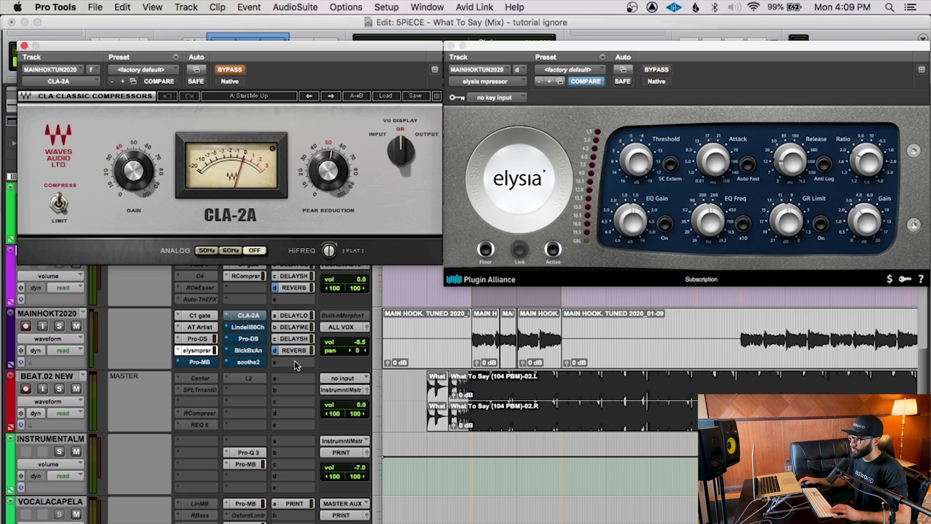
pyautogui.keyDown('super'); pyautogui.click(247, 316); pyautogui.keyUp('super')
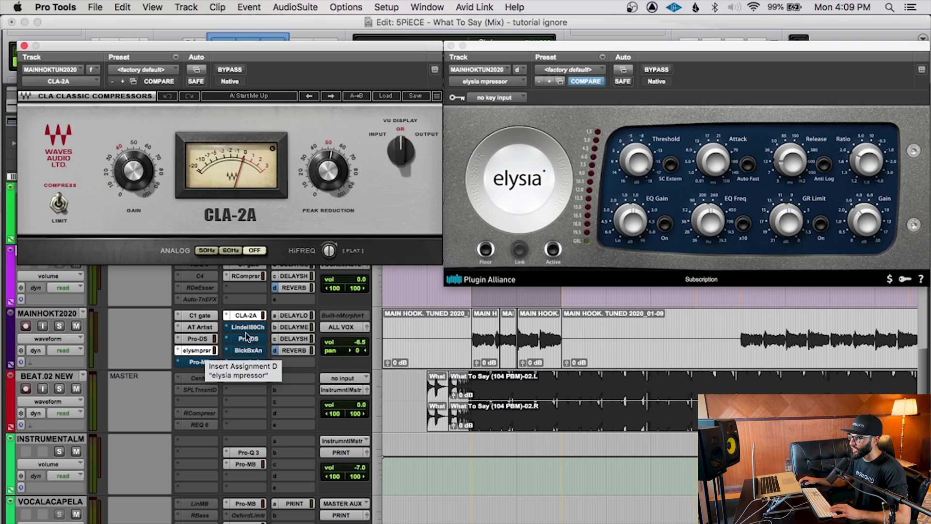
# Compare the hook vocal during playback by switching the CLA-2A and mpressor in and out of bypass, leaving both engaged
pyautogui.keyDown('super'); pyautogui.click(244, 316); pyautogui.keyUp('super')
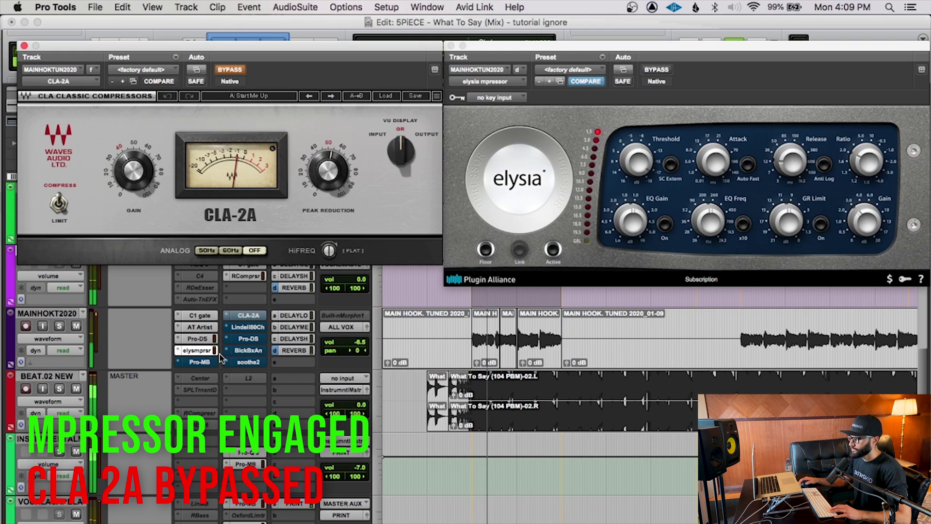
pyautogui.keyDown('super'); pyautogui.click(199, 350); pyautogui.keyUp('super')
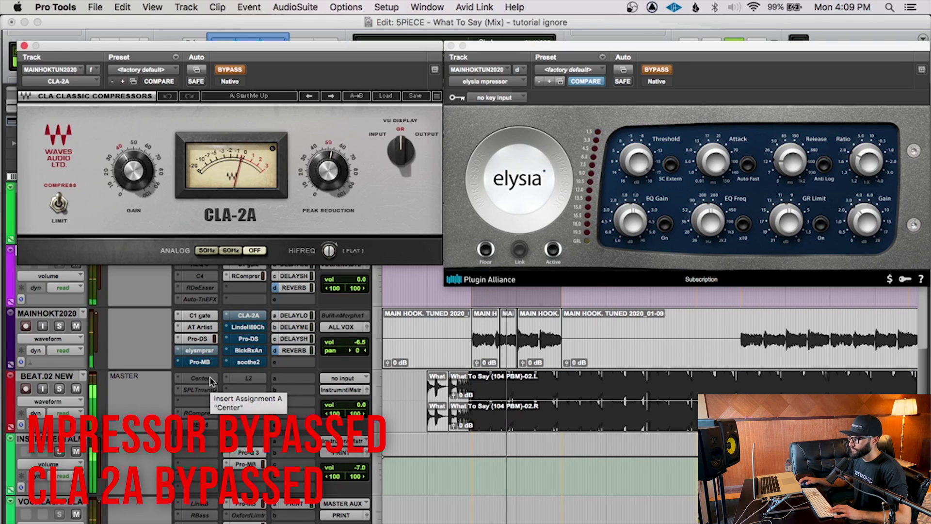
pyautogui.keyDown('super'); pyautogui.click(200, 350); pyautogui.keyUp('super')
pyautogui.keyDown('super'); pyautogui.click(243, 316); pyautogui.keyUp('super')
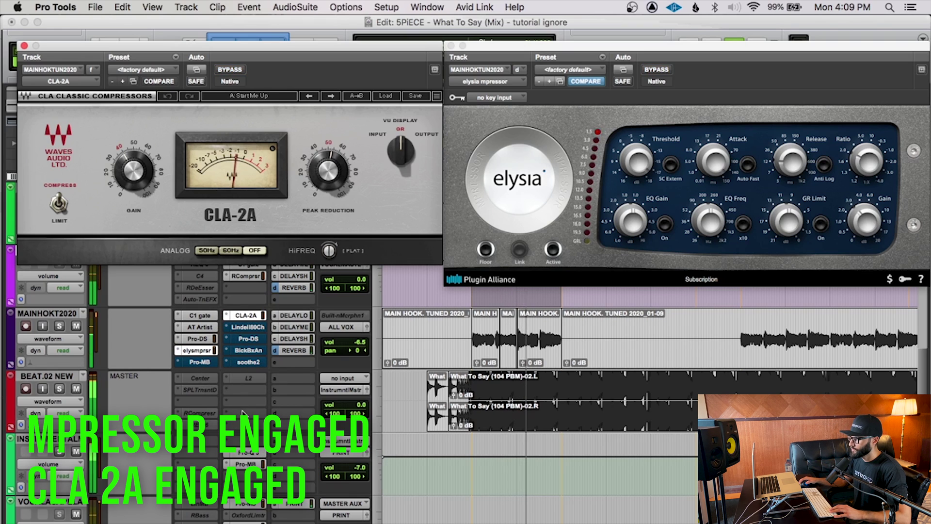
pyautogui.keyDown('super'); pyautogui.click(241, 316); pyautogui.keyUp('super')
pyautogui.keyDown('super'); pyautogui.click(204, 351); pyautogui.keyUp('super')
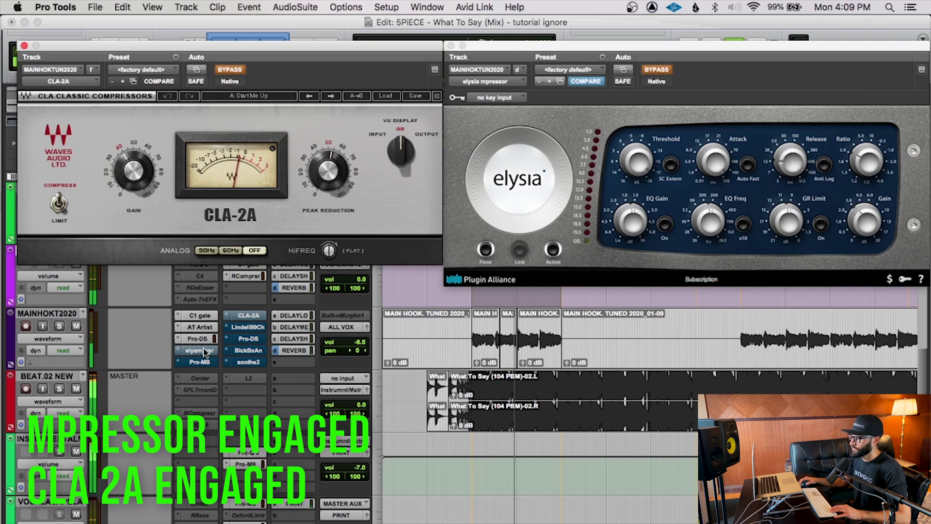
pyautogui.keyDown('super'); pyautogui.click(205, 351); pyautogui.keyUp('super')
pyautogui.keyDown('super'); pyautogui.click(246, 317); pyautogui.keyUp('super')
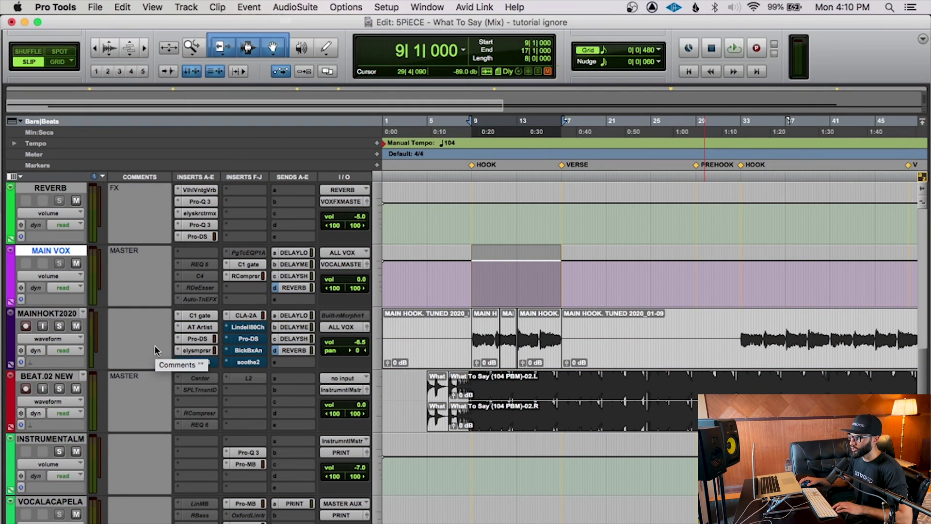
# Engage and open Pro-MB on the MAINHOKT2020 track, and review Band 1's threshold, range, attack, release and ratio
pyautogui.click(213, 362)
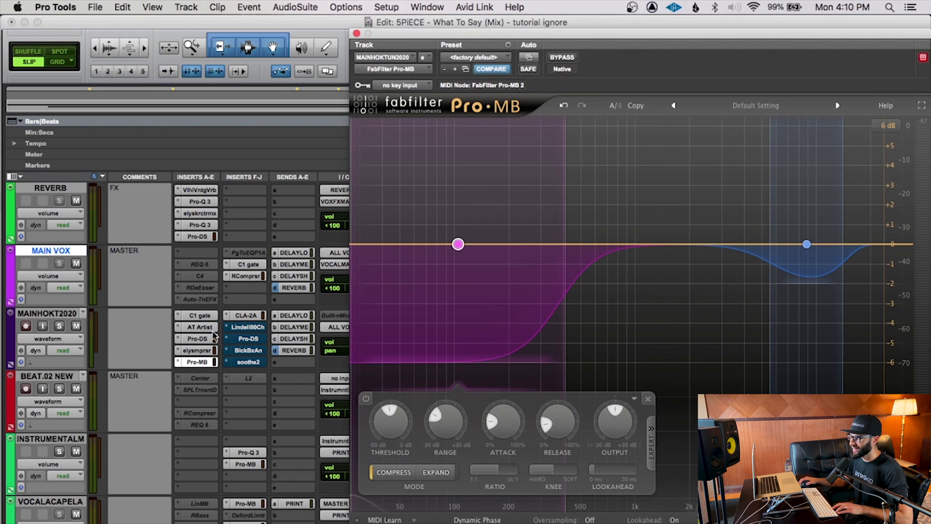
pyautogui.moveTo(446, 28); pyautogui.dragTo(346, 30)
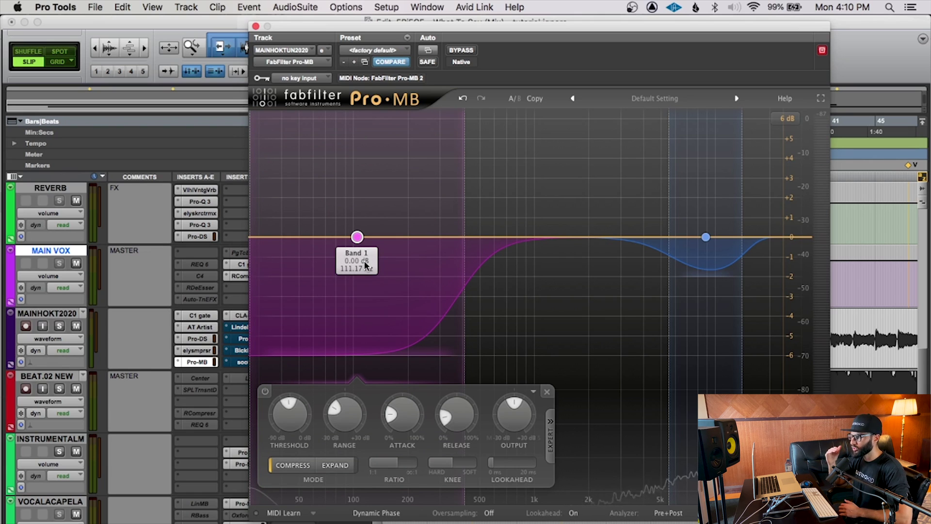
pyautogui.moveTo(286, 421)
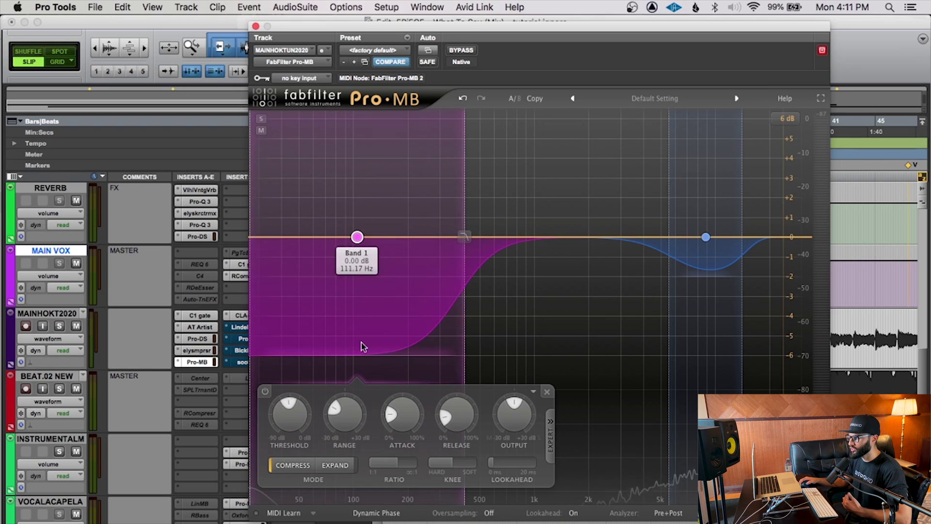
pyautogui.moveTo(404, 422)
pyautogui.moveTo(464, 421)
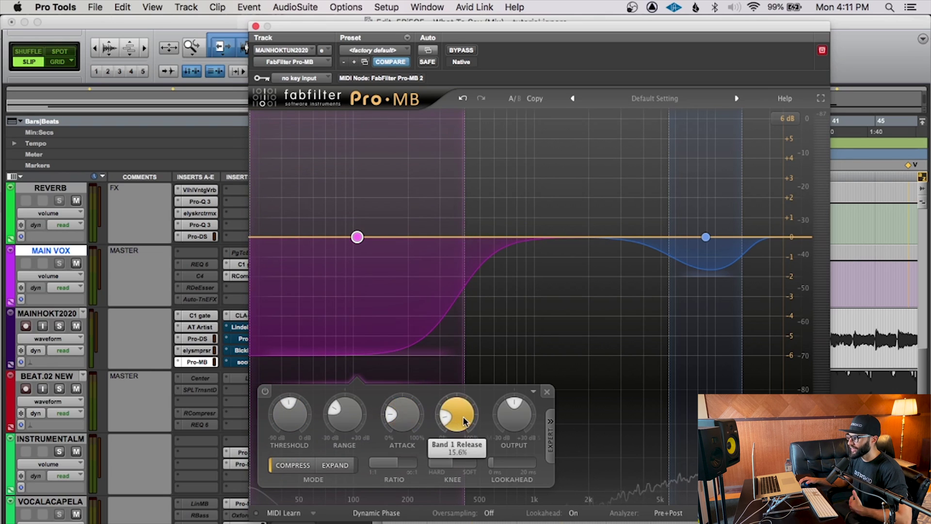
pyautogui.moveTo(400, 462)
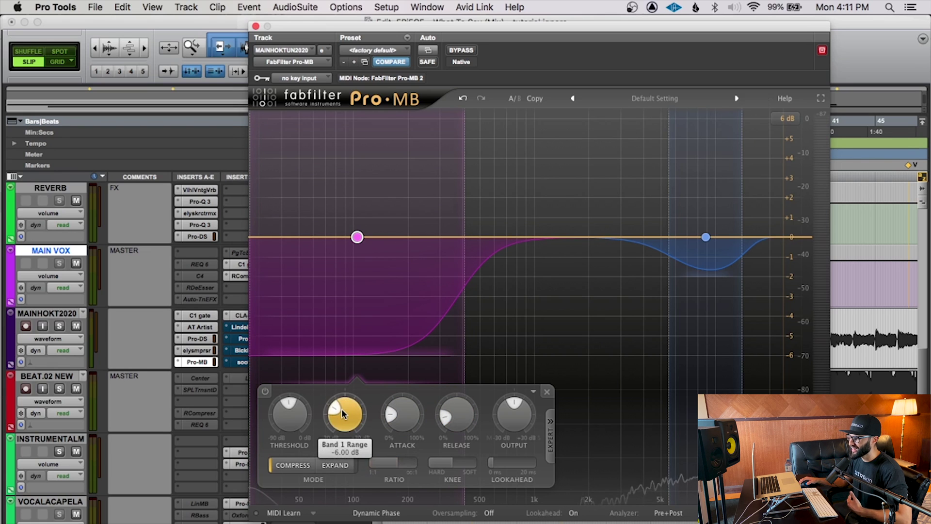
pyautogui.moveTo(337, 356)
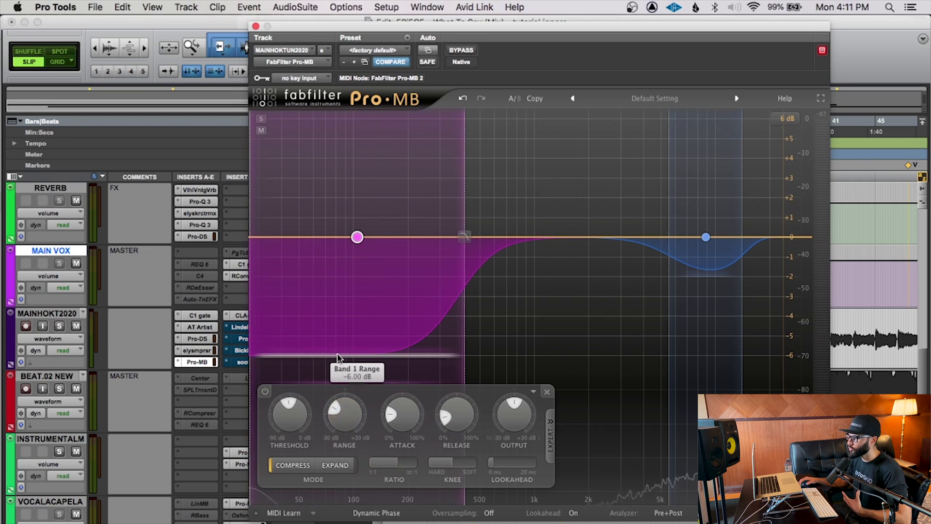
pyautogui.moveTo(357, 237)
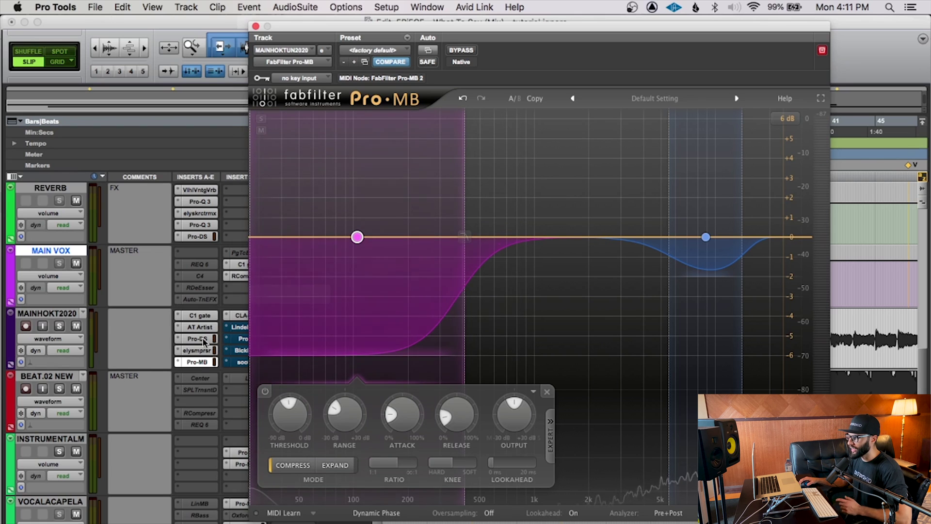
# Compare the hook vocal with Pro-MB bypassed and engaged during playback, leave it engaged and stop playback
pyautogui.moveTo(365, 27); pyautogui.dragTo(450, 22)
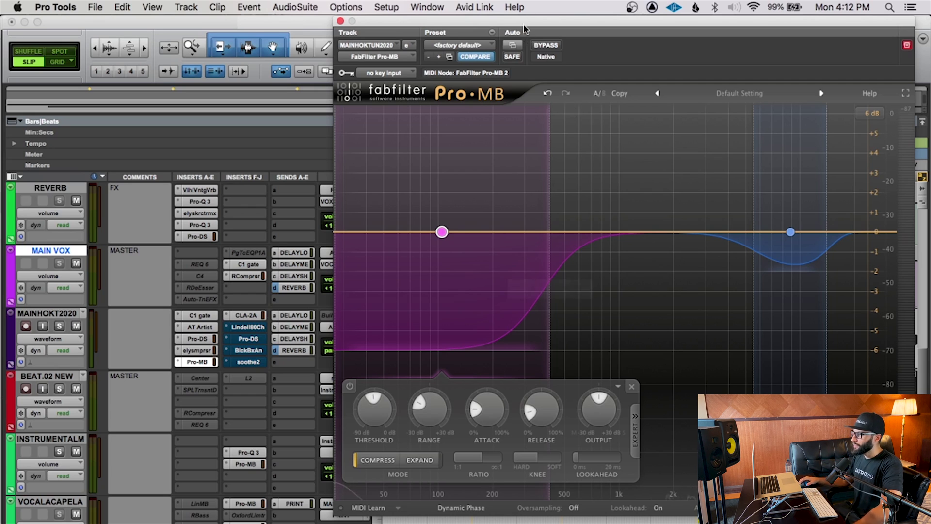
pyautogui.click(549, 45)
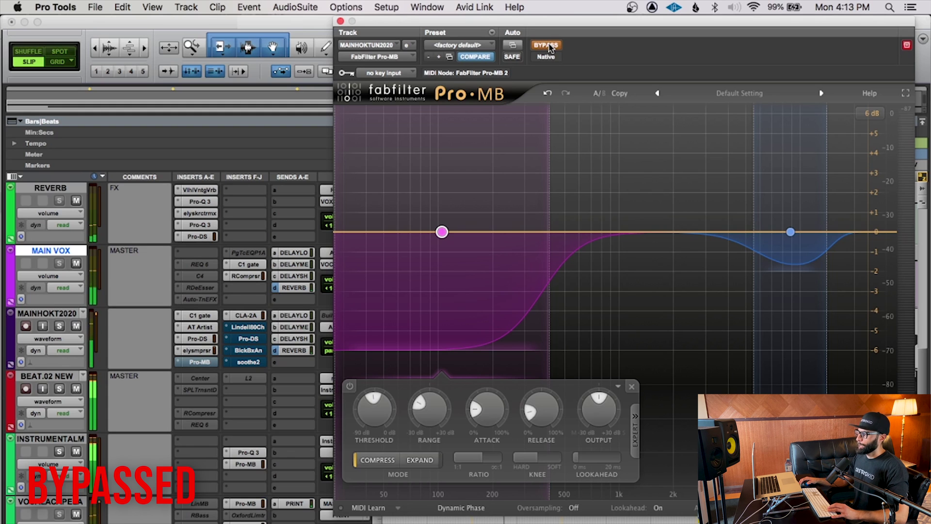
pyautogui.click(546, 45)
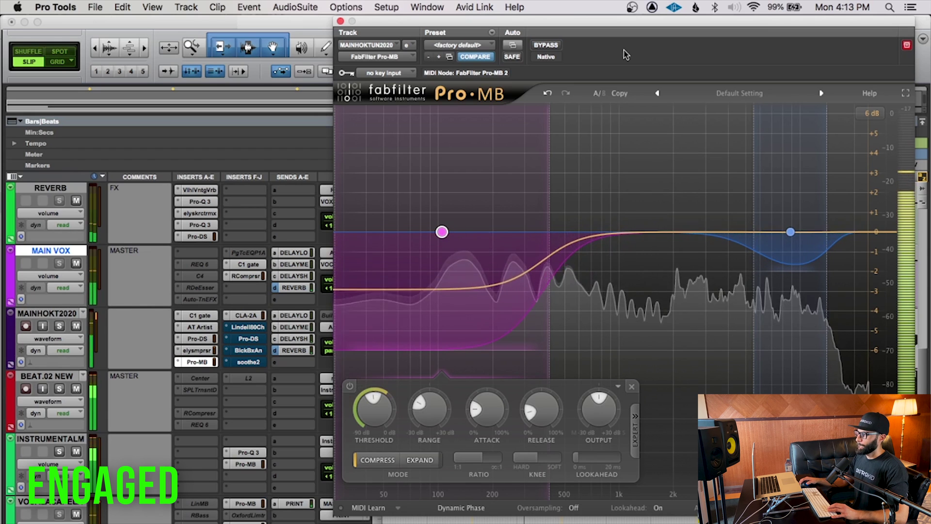
pyautogui.click(540, 46)
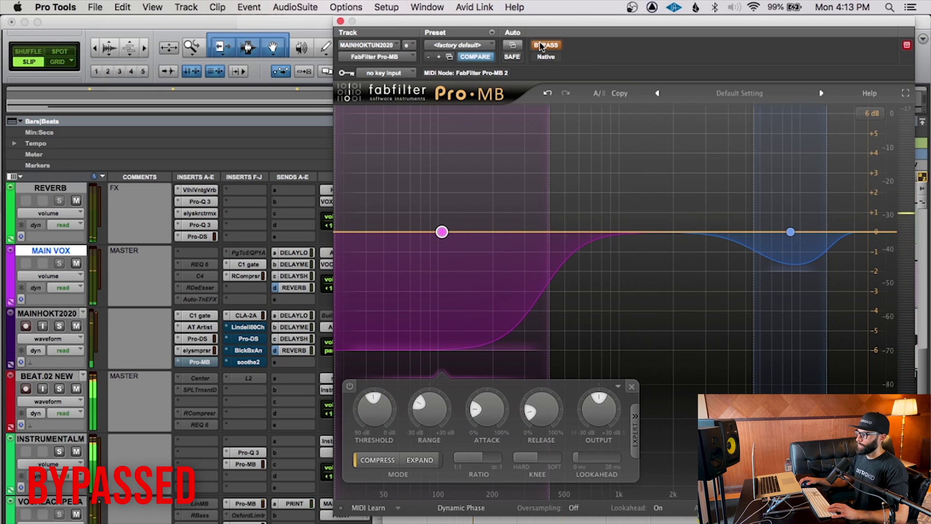
pyautogui.click(540, 46)
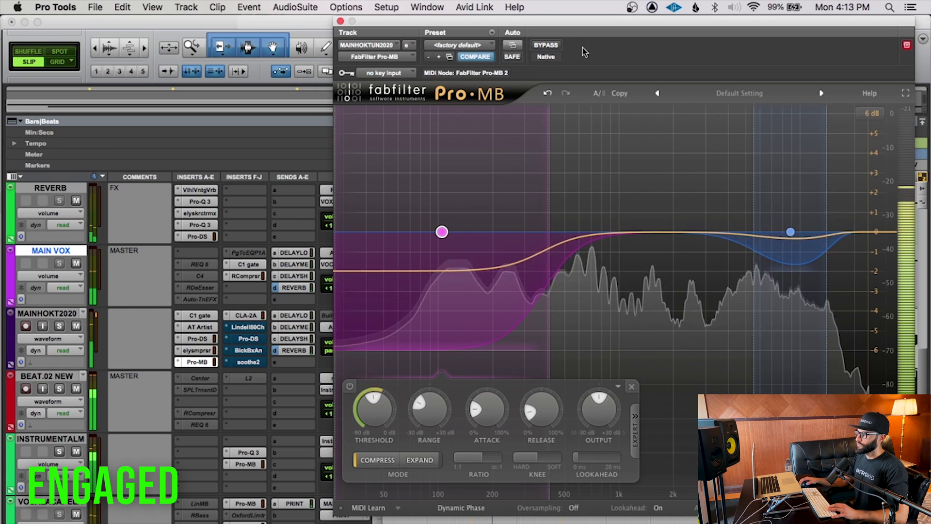
pyautogui.click(547, 45)
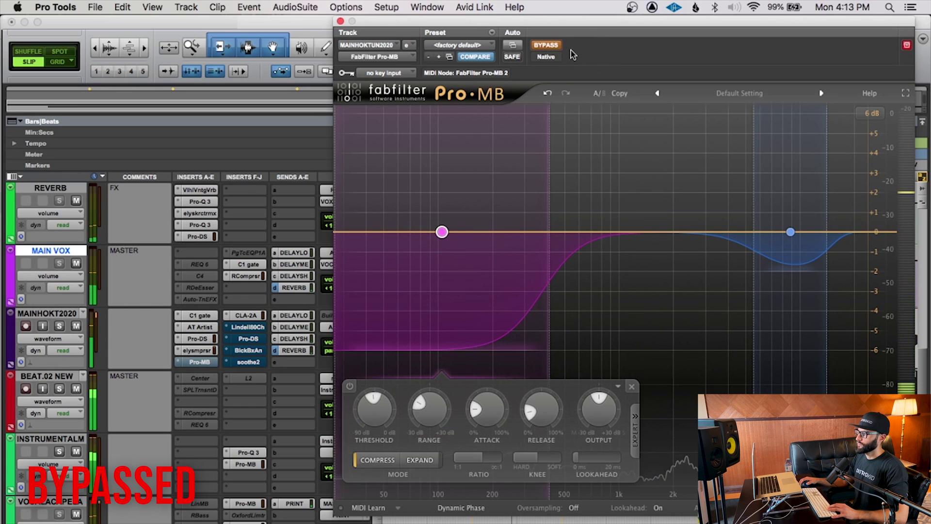
pyautogui.click(547, 45)
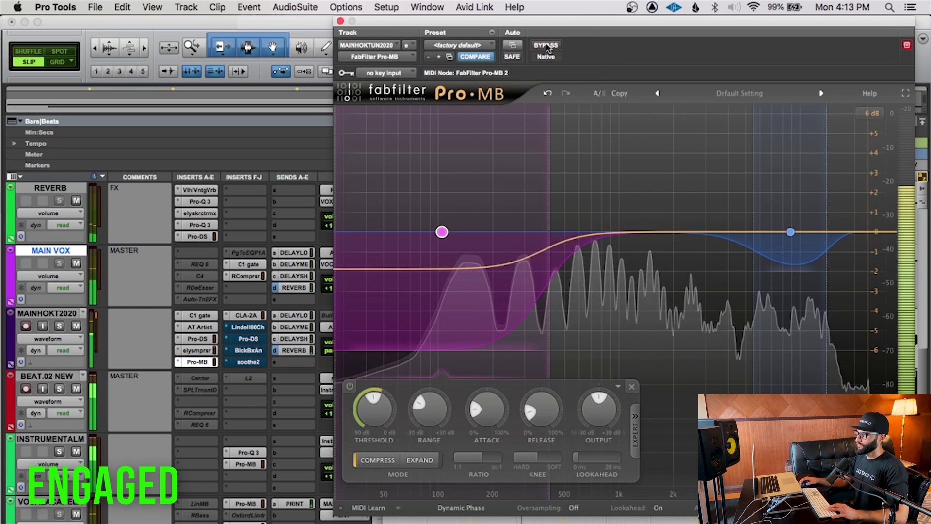
pyautogui.press('space')
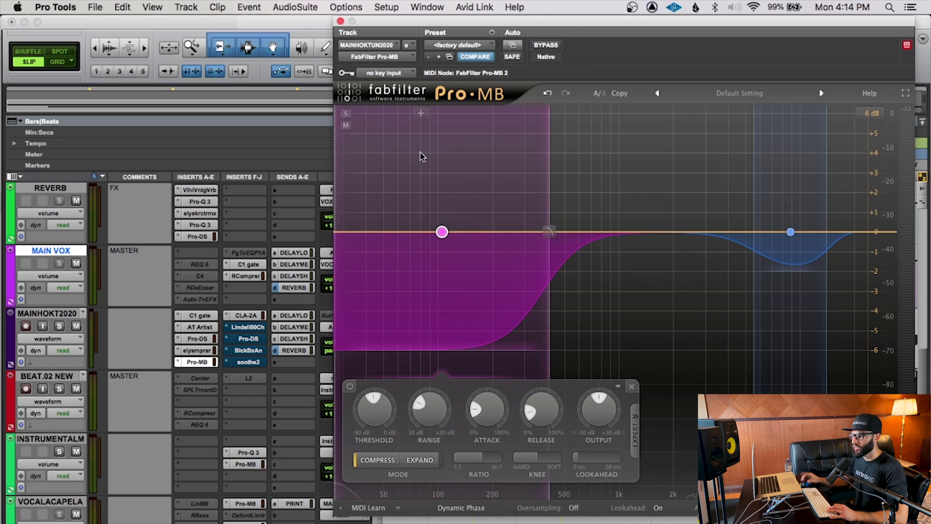
# Engage and open the Lindell 80 Channel on the MAINHOKT2020 track, and review its low, mid and high EQ bands
pyautogui.click(245, 328)
pyautogui.click(245, 328)
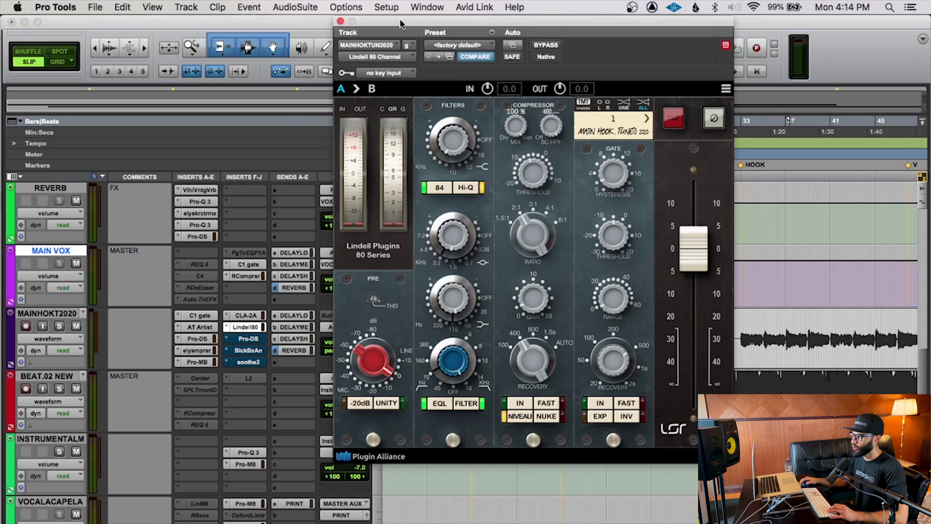
pyautogui.moveTo(400, 18); pyautogui.dragTo(405, 46)
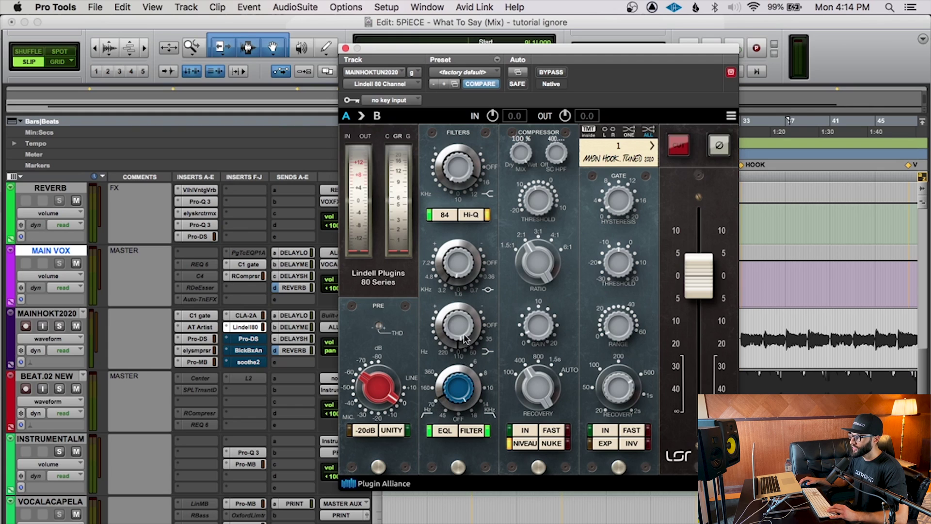
pyautogui.moveTo(464, 321)
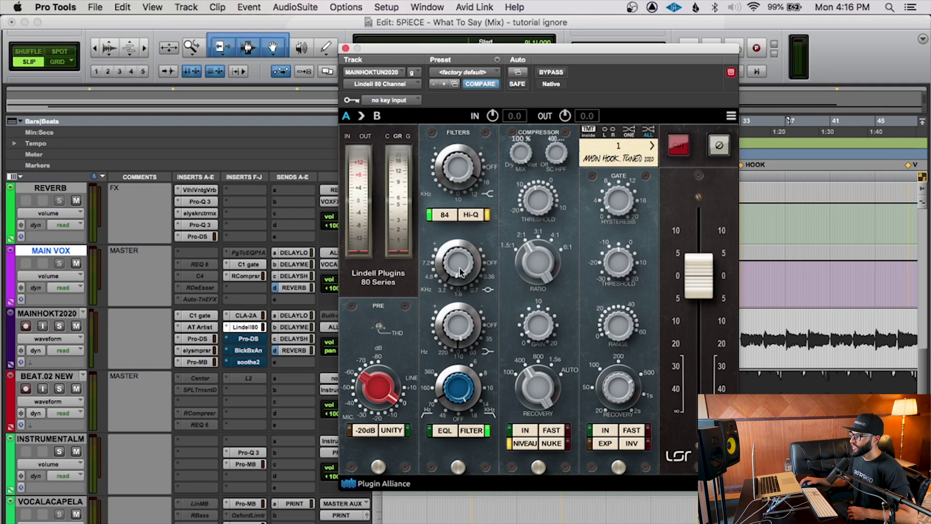
pyautogui.moveTo(461, 272)
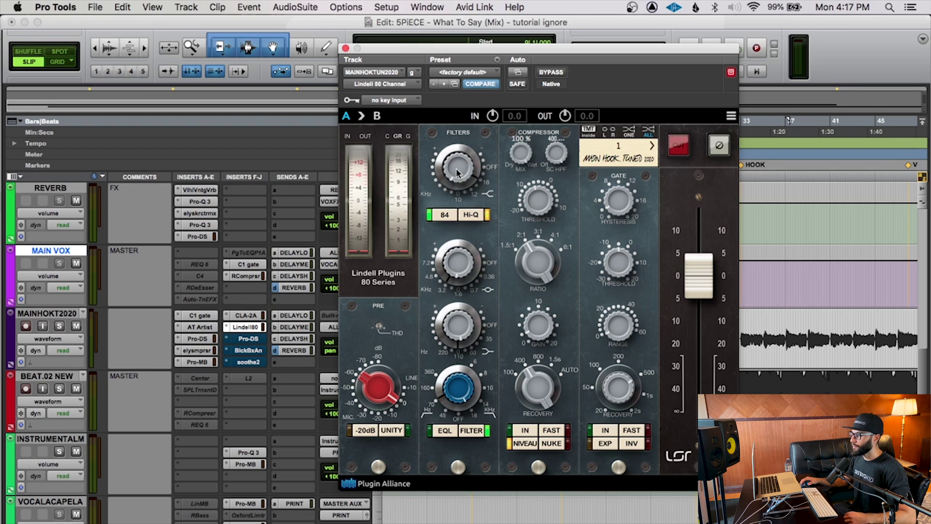
pyautogui.moveTo(457, 172)
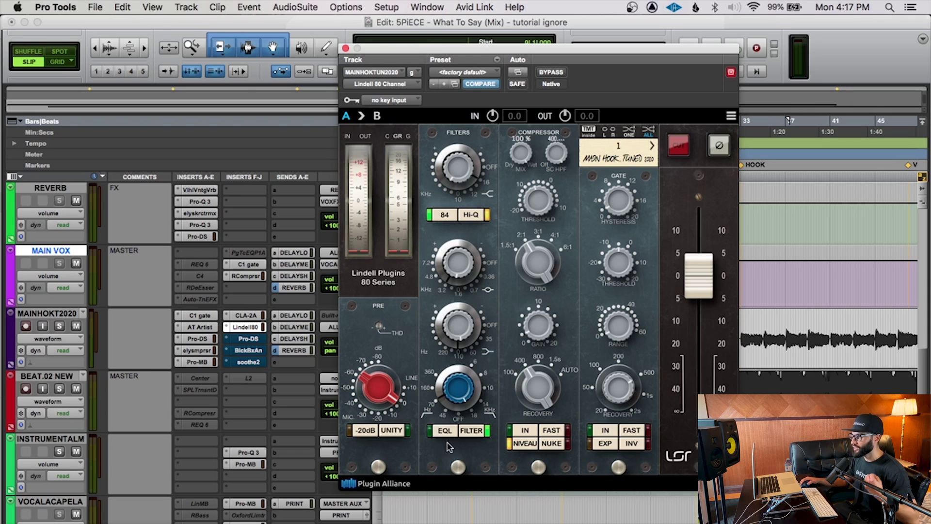
# Play the hook and compare it with the Lindell 80 Channel's EQL section off and on, leaving the EQ engaged
pyautogui.press('space')
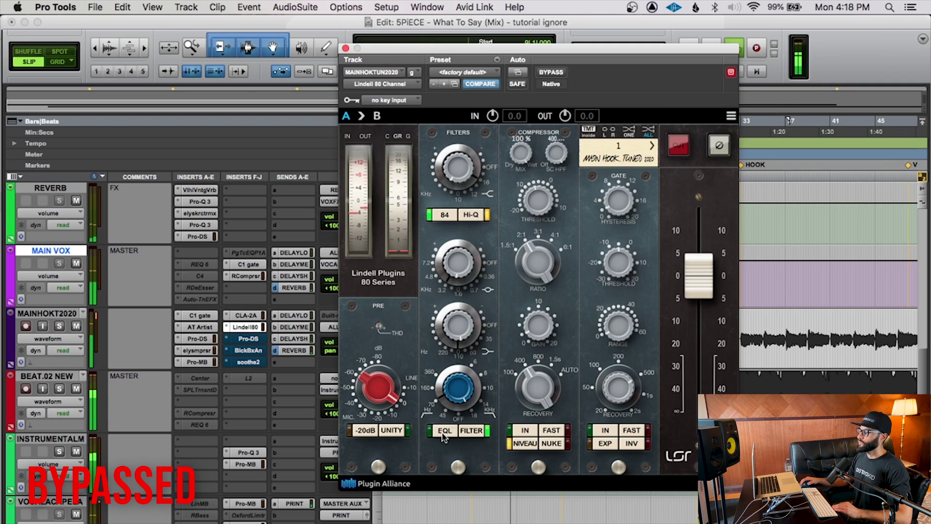
pyautogui.click(445, 438)
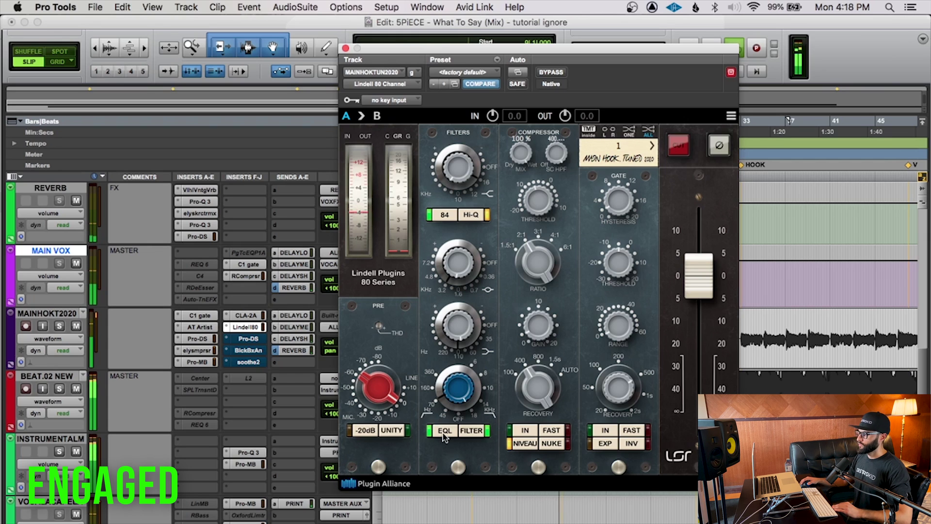
pyautogui.click(443, 433)
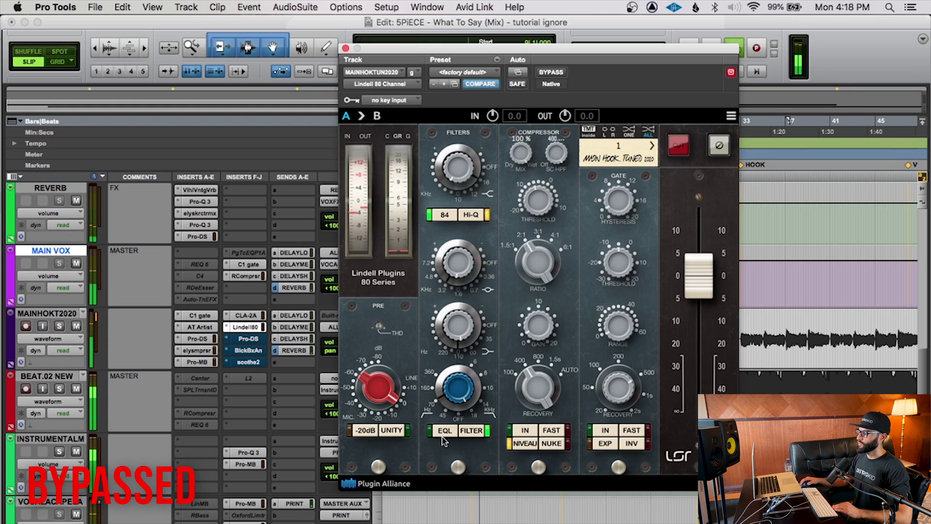
pyautogui.click(444, 430)
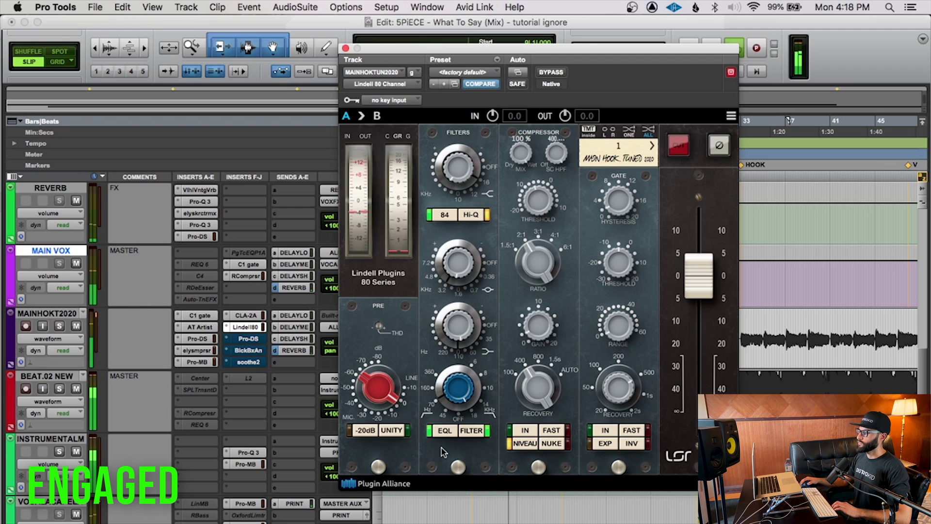
pyautogui.click(443, 431)
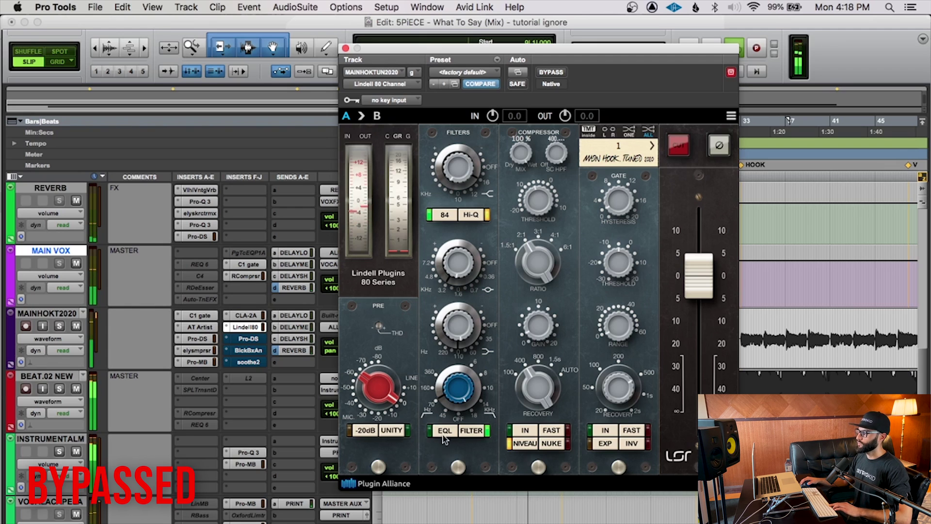
pyautogui.click(444, 431)
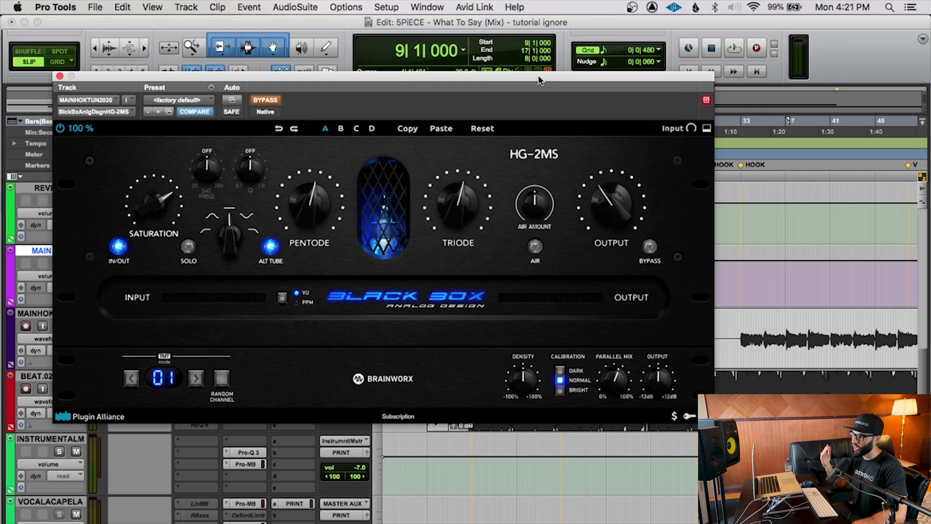
# Close the Black Box Analog Design HG-2MS plug-in window
pyautogui.click(60, 76)
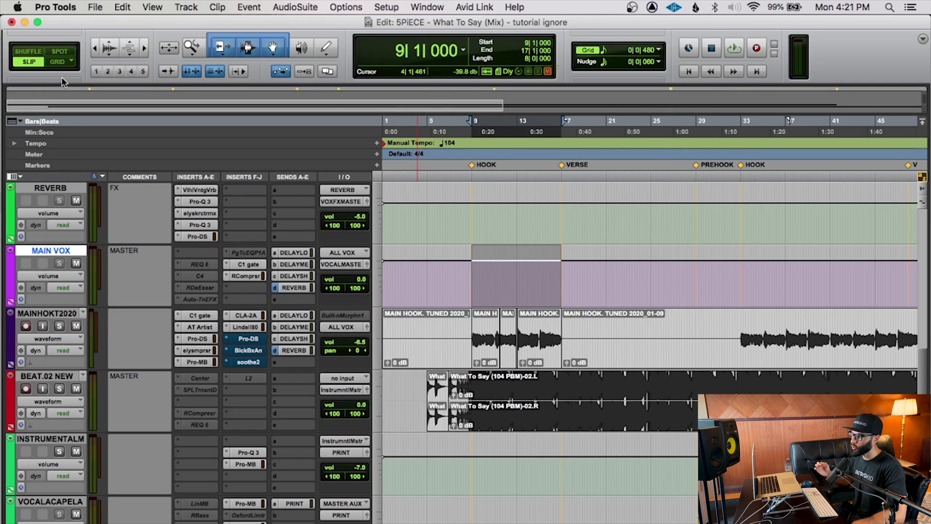